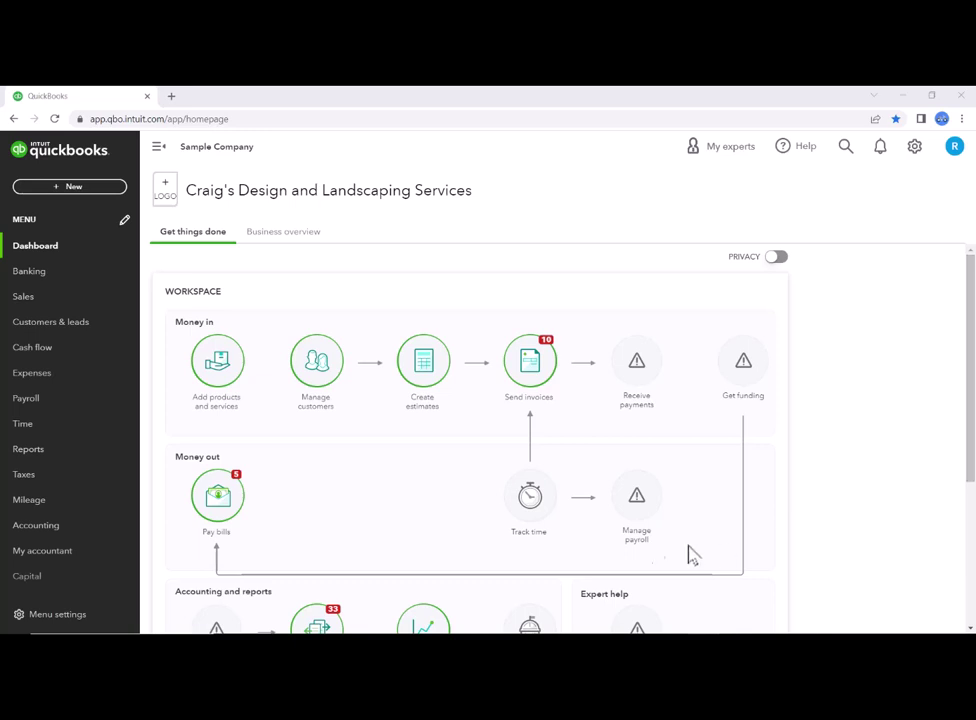
Open the Customers list to see four customers with $917 in unbilled activity
{"action": "left_click", "coordinate": [40, 325]}
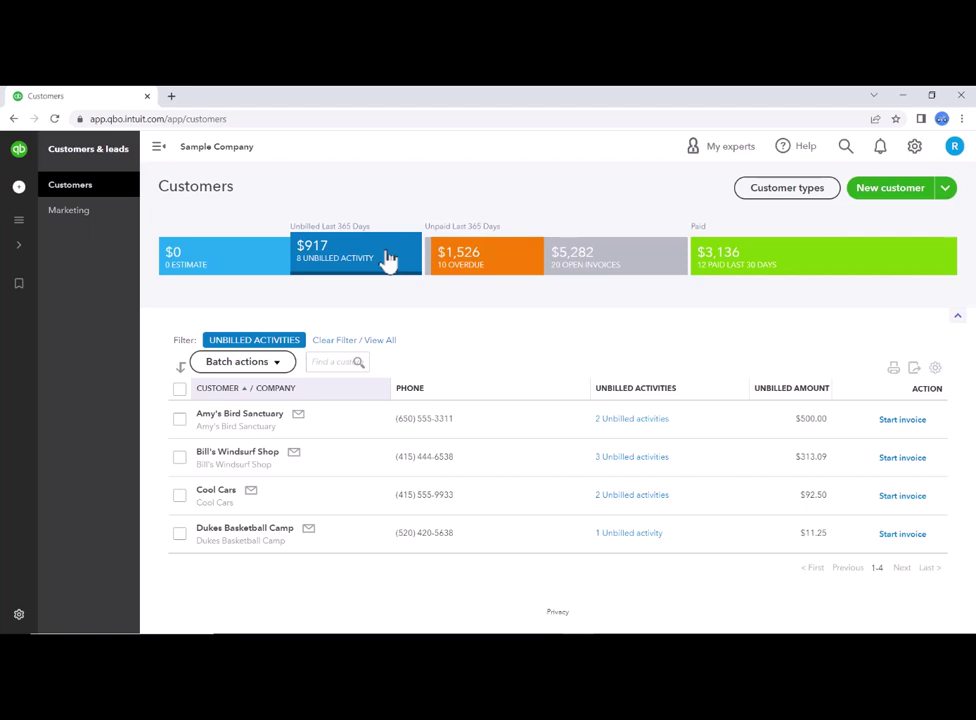
Change the page address from 'customers' to 'managebillableexpense' to reach the Hide unbilled expenses page
{"action": "left_click", "coordinate": [257, 118]}
{"action": "left_click", "coordinate": [257, 118]}
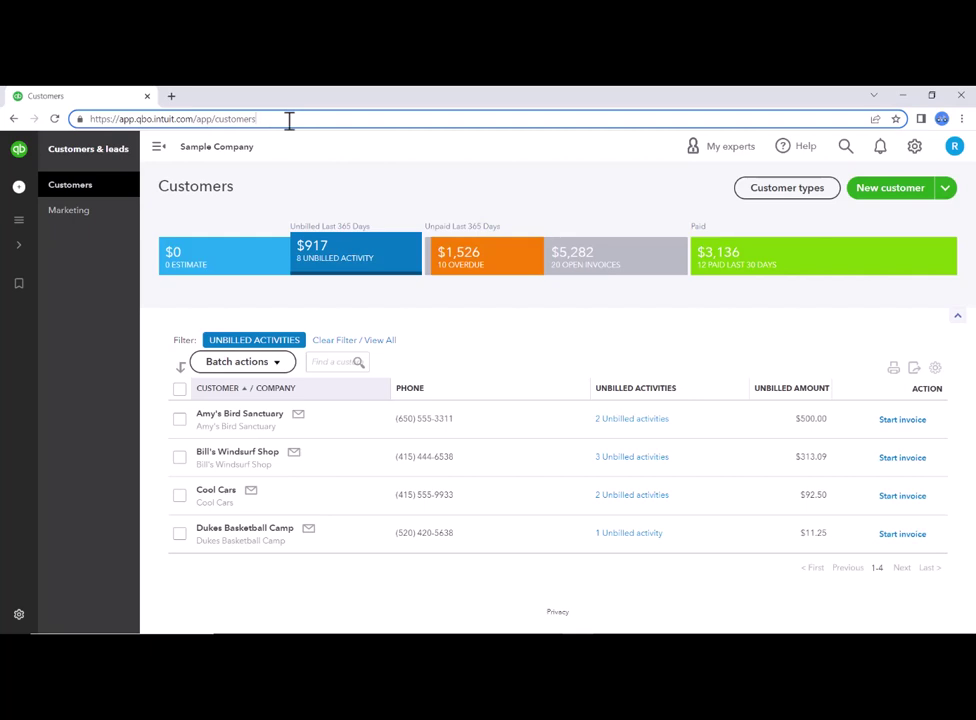
{"action": "key", "text": "BackSpace"}
{"action": "key", "text": "BackSpace"}
{"action": "key", "text": "BackSpace"}
{"action": "key", "text": "BackSpace"}
{"action": "key", "text": "BackSpace"}
{"action": "key", "text": "BackSpace"}
{"action": "key", "text": "BackSpace"}
{"action": "key", "text": "BackSpace"}
{"action": "key", "text": "BackSpace"}
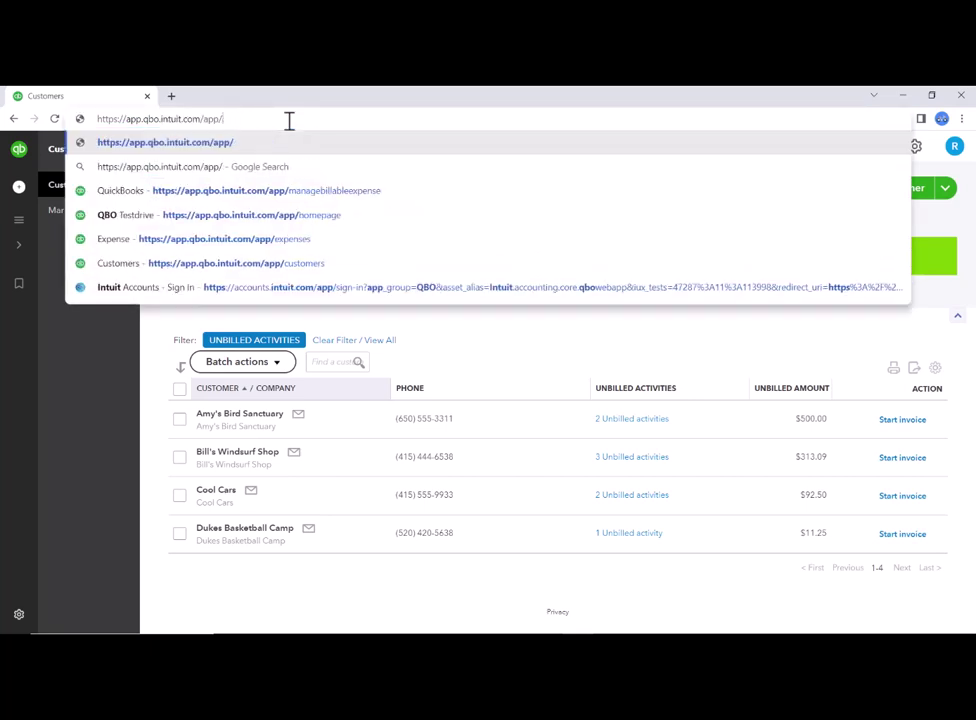
{"action": "type", "text": "ma"}
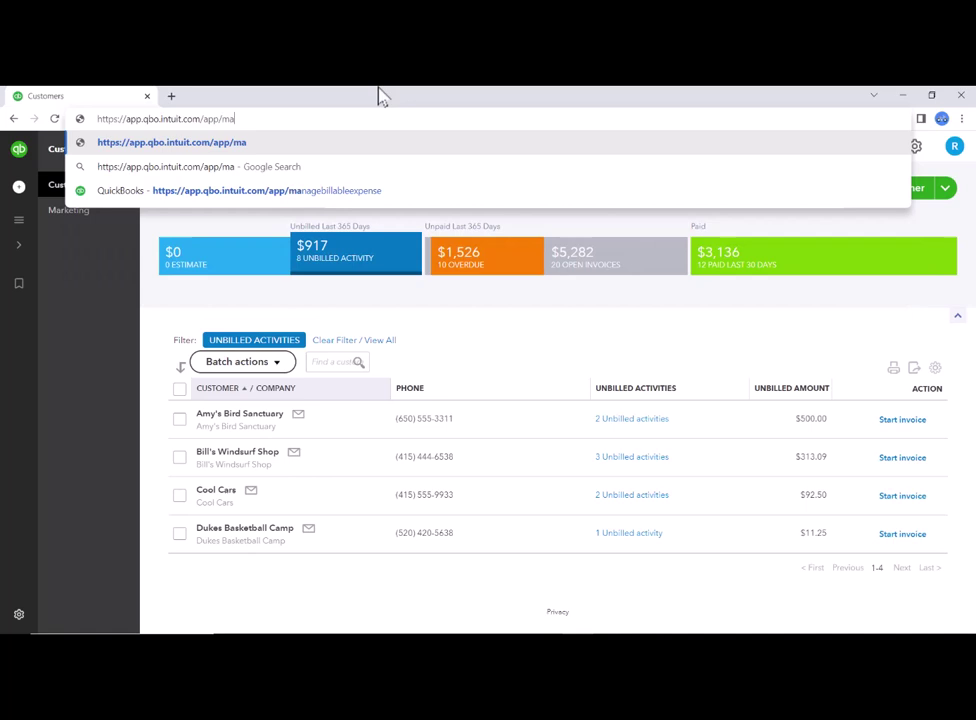
{"action": "type", "text": "nage"}
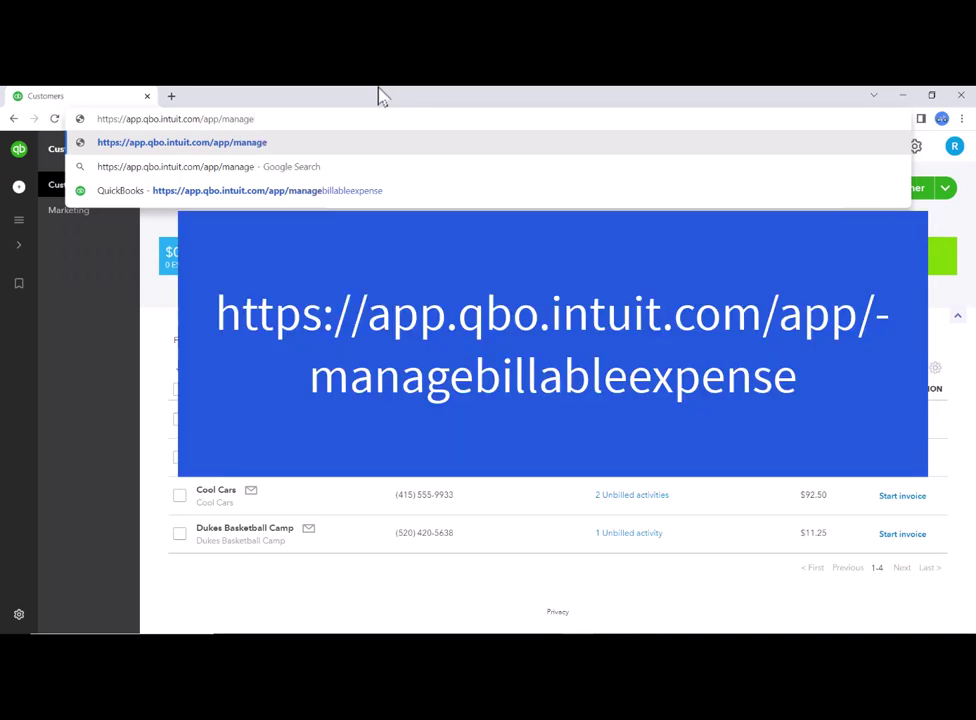
{"action": "type", "text": "billable"}
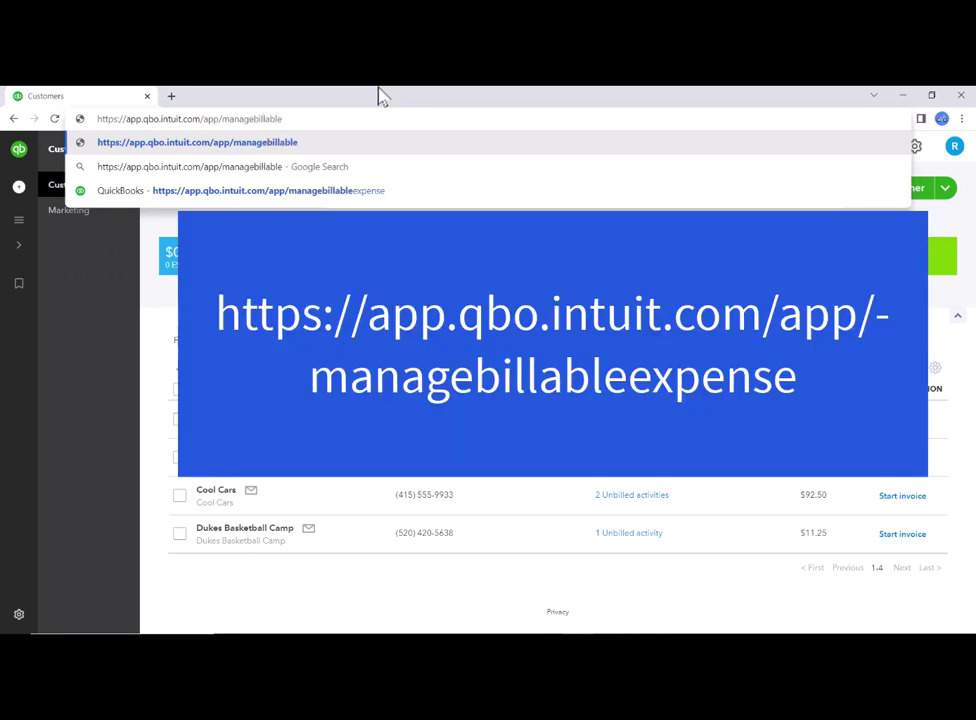
{"action": "type", "text": "expense"}
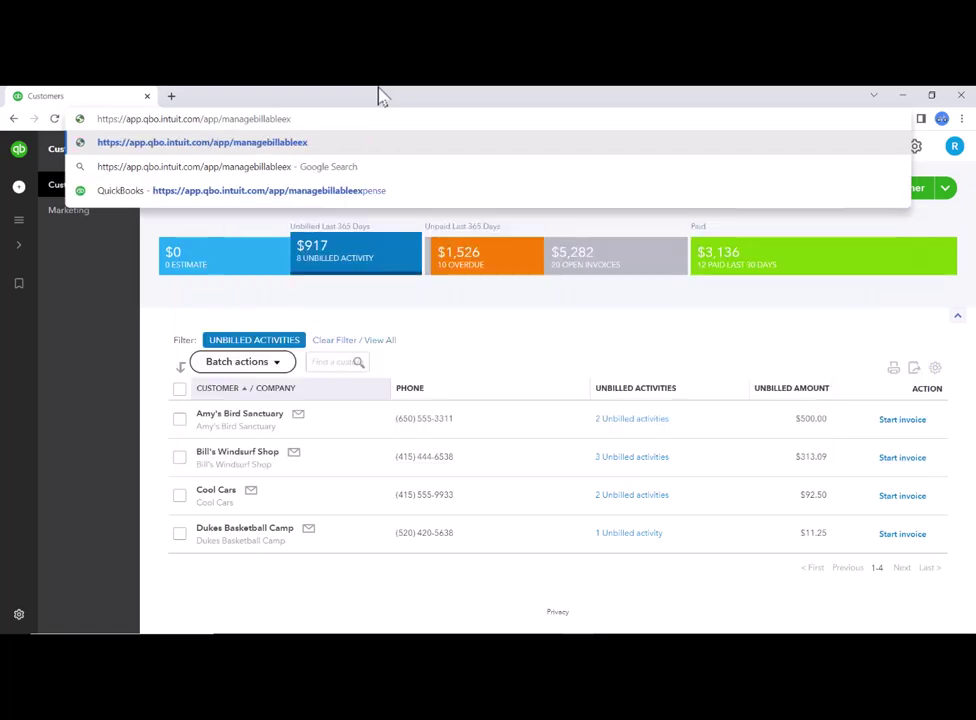
{"action": "type", "text": "ense"}
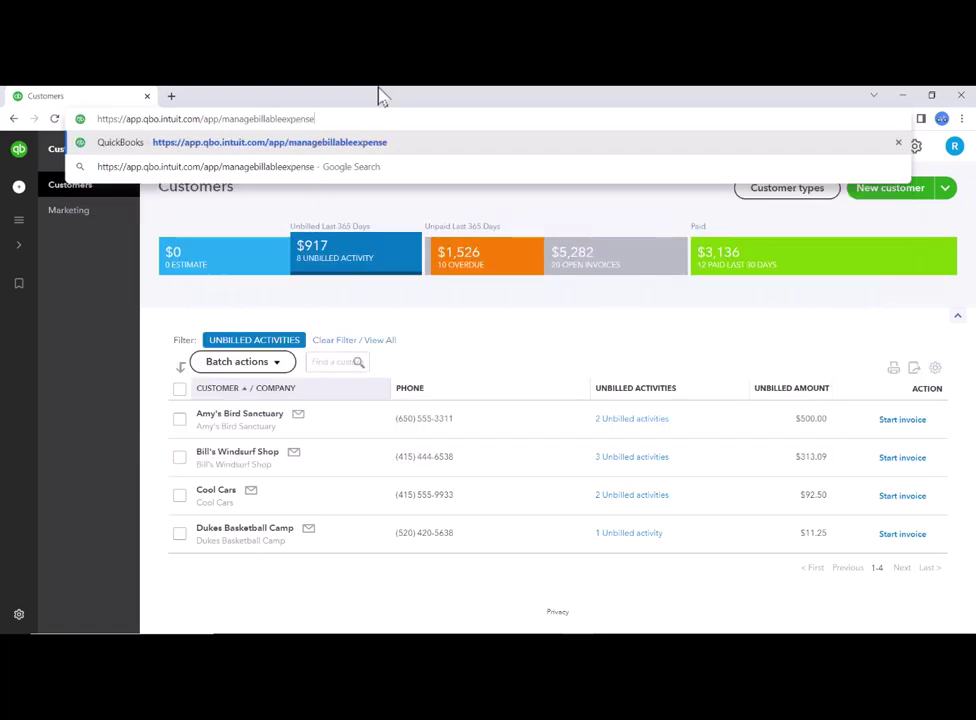
{"action": "key", "text": "Return"}
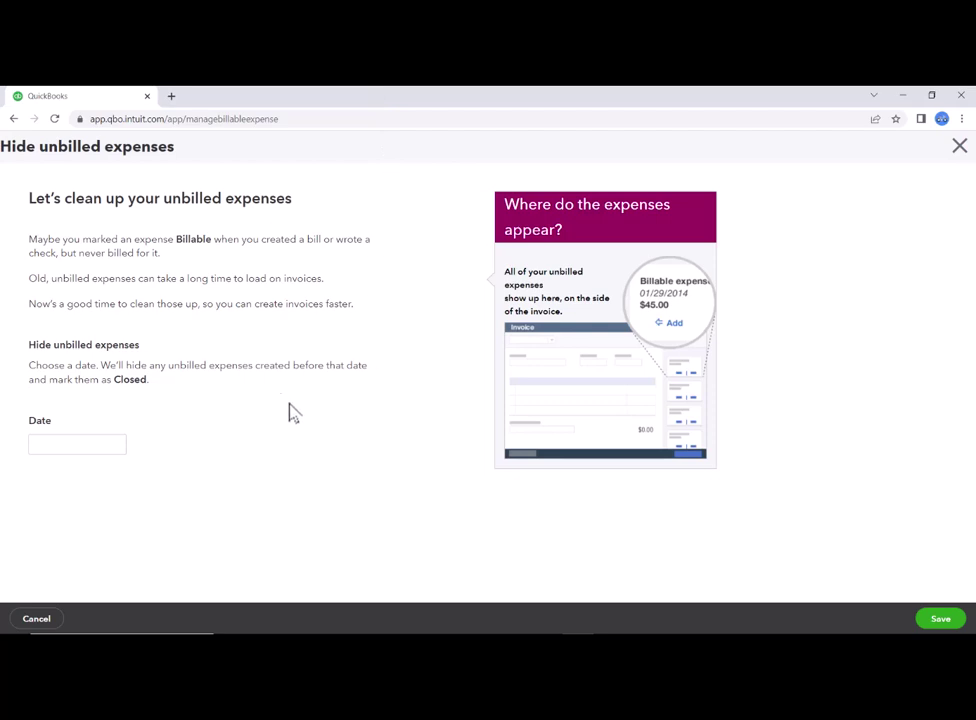
Enter 02/16/2023 as the cutoff date and save to hide older unbilled expenses
{"action": "left_click", "coordinate": [67, 448]}
{"action": "type", "text": "02/16/2023"}
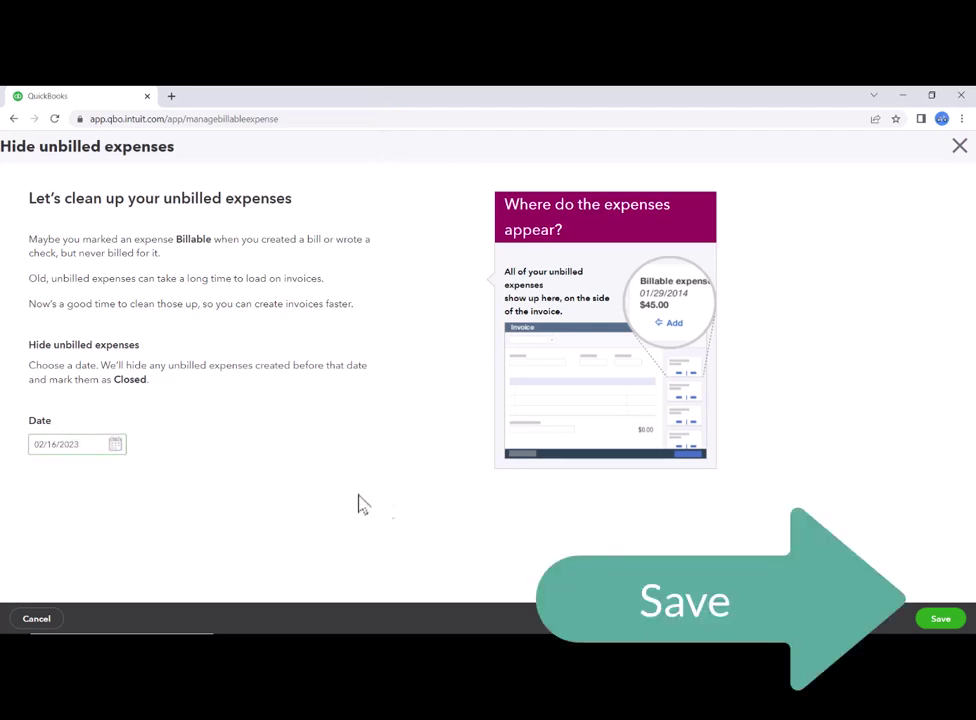
{"action": "left_click", "coordinate": [942, 619]}
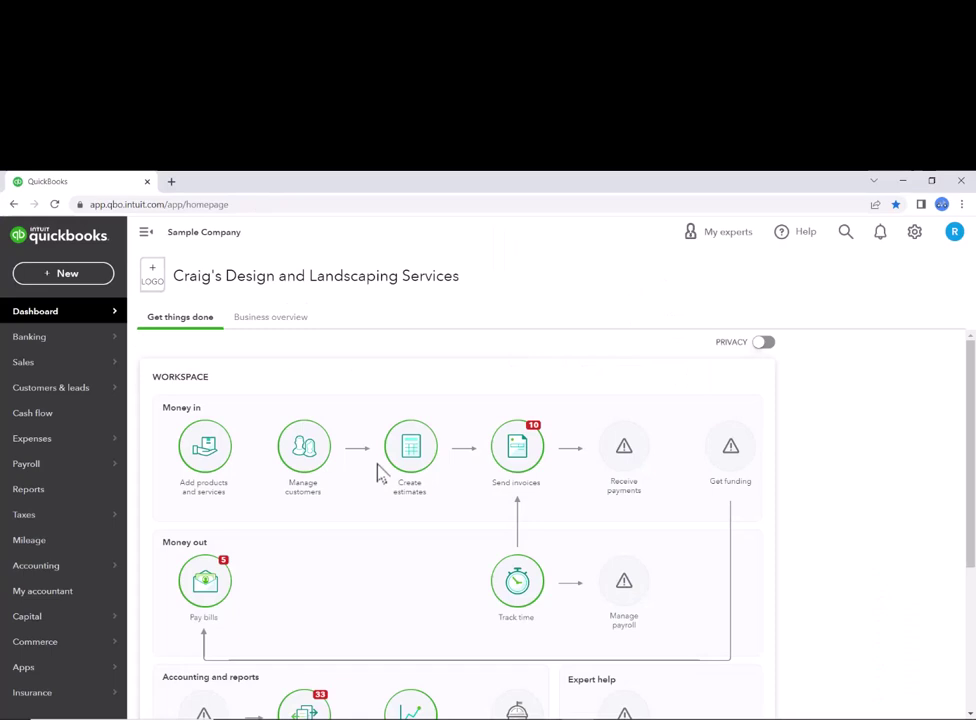
View Amy's Bird Sanctuary's unbilled activities: open Gardening $300 and Custom Design $375 charges
{"action": "mouse_move", "coordinate": [70, 389]}
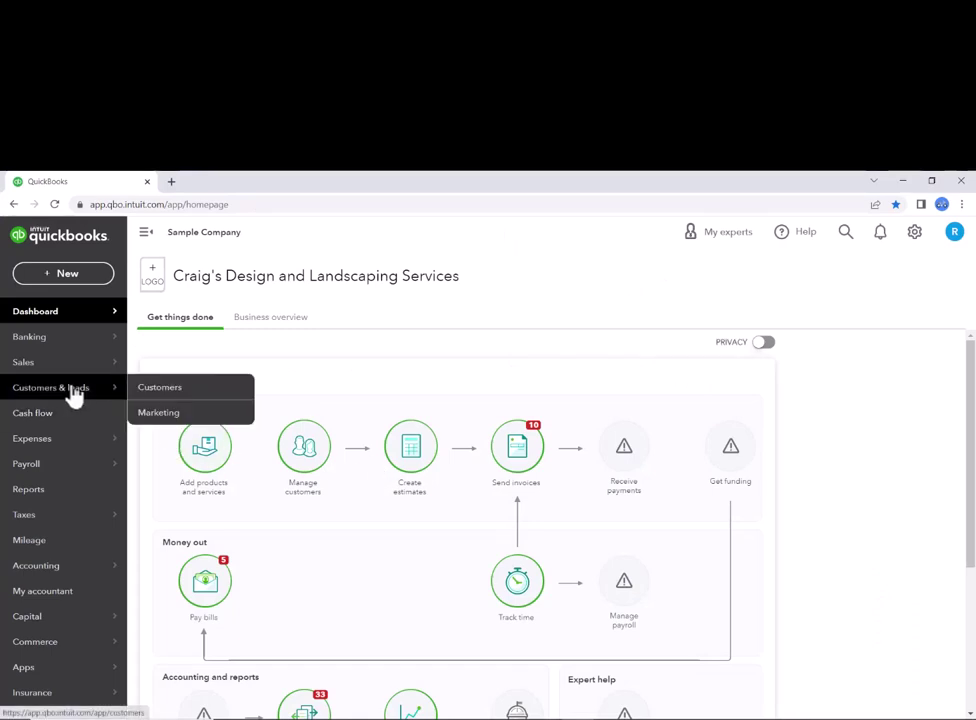
{"action": "left_click", "coordinate": [200, 390]}
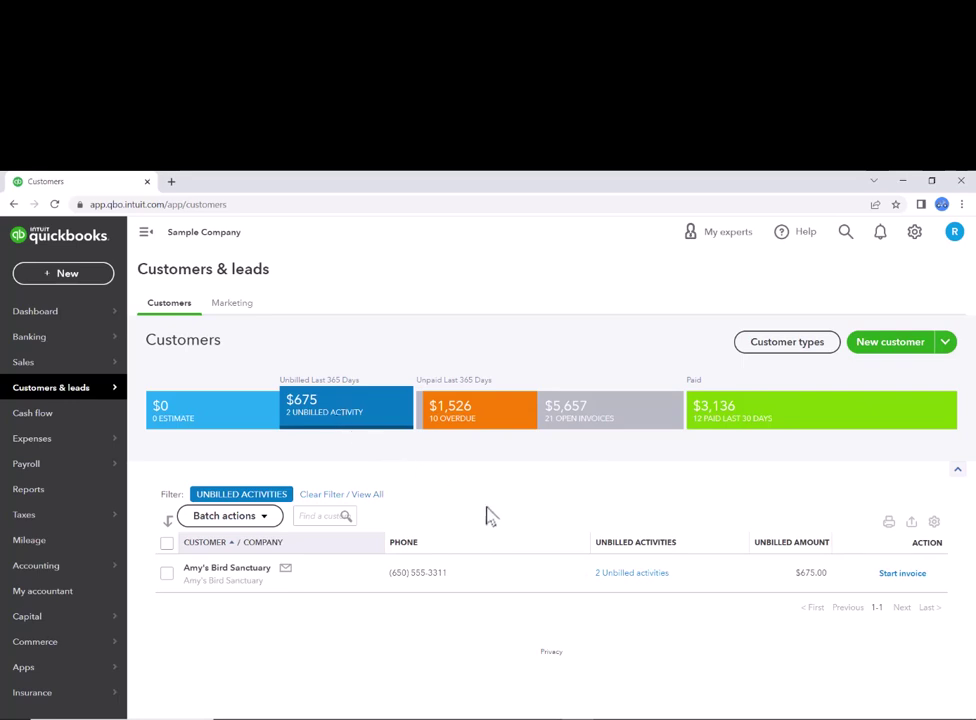
{"action": "left_click", "coordinate": [619, 574]}
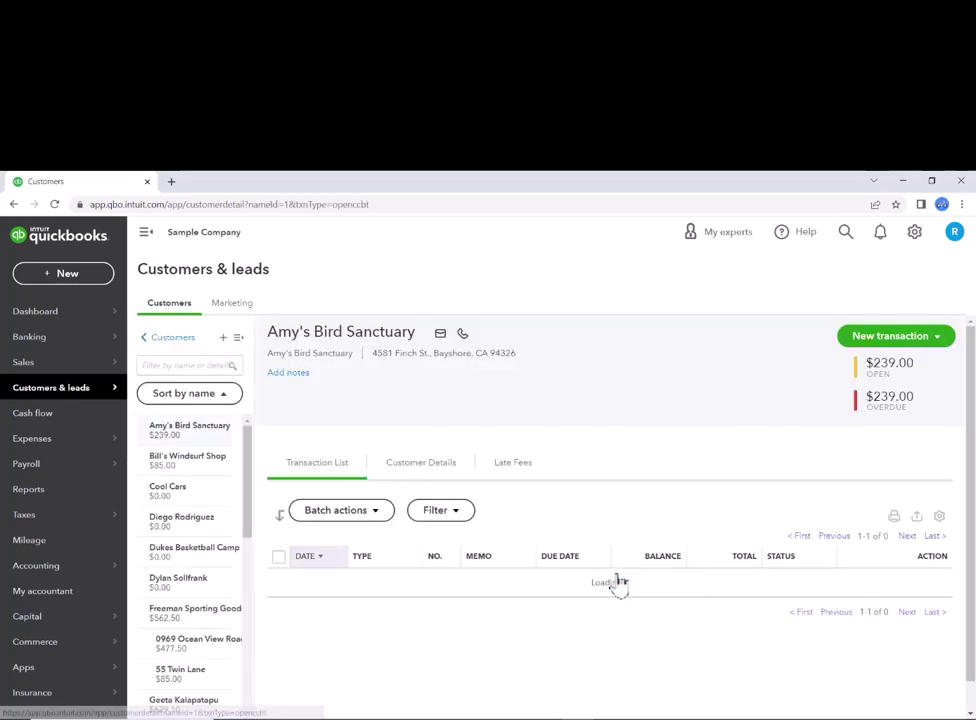
{"action": "scroll", "coordinate": [617, 580], "scroll_direction": "down", "scroll_amount": 3}
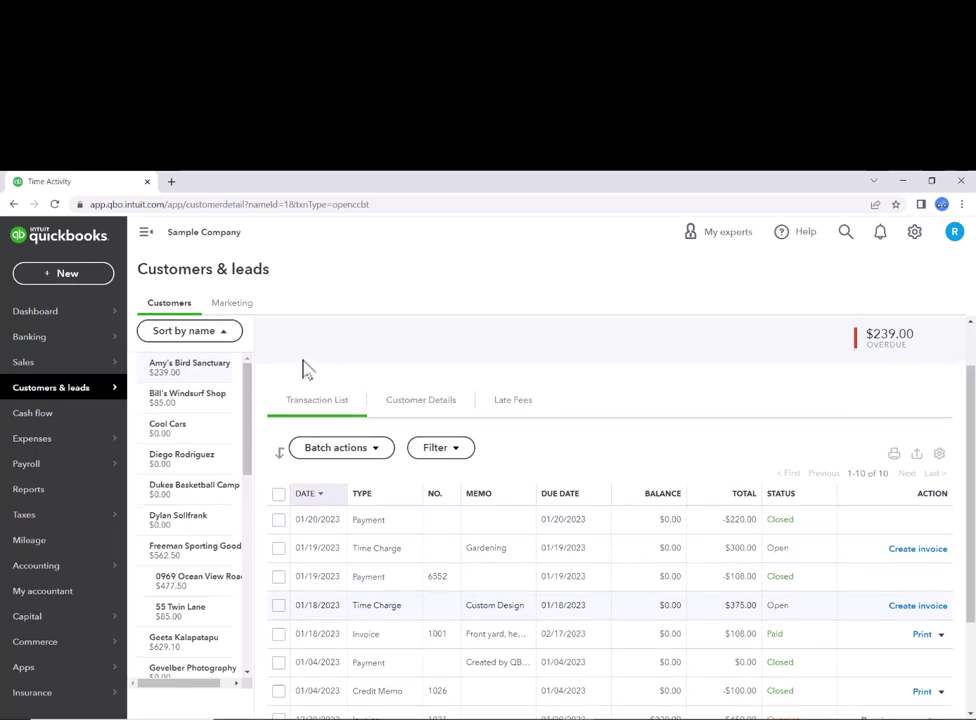
Start an invoice for Amy's Bird Sanctuary and set the Custom Design and Gardening rates to 0
{"action": "left_click", "coordinate": [164, 340]}
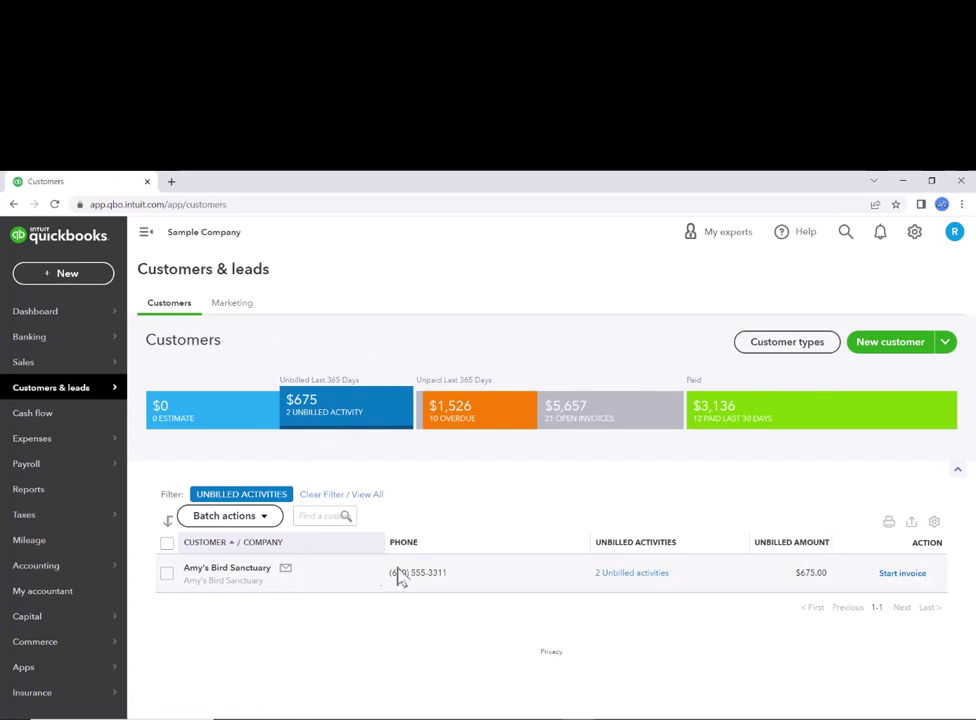
{"action": "left_click", "coordinate": [913, 576]}
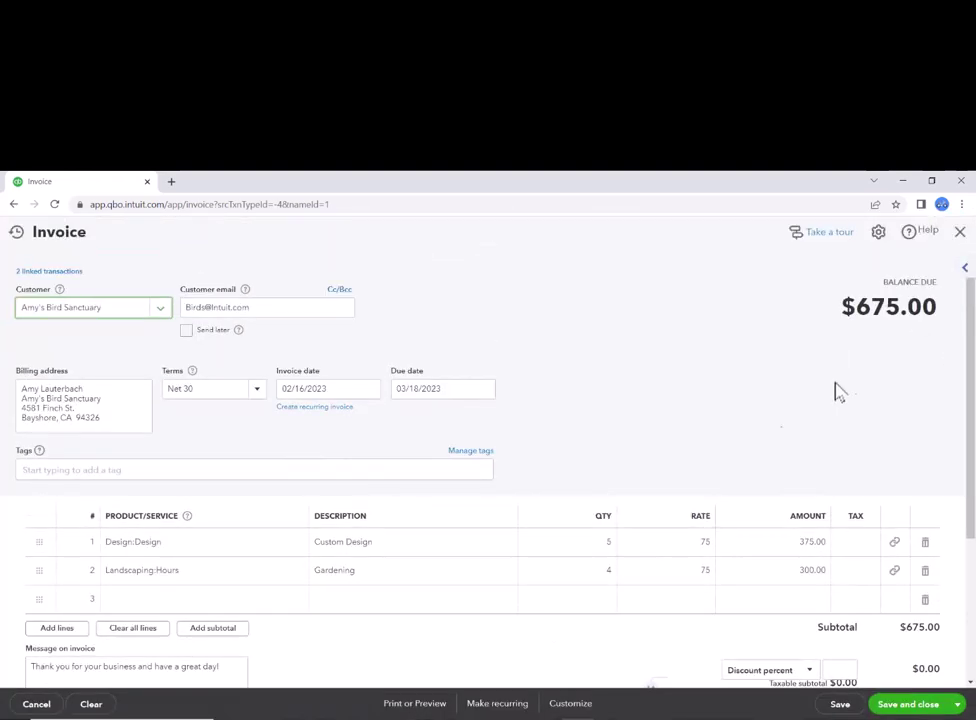
{"action": "left_click", "coordinate": [684, 552]}
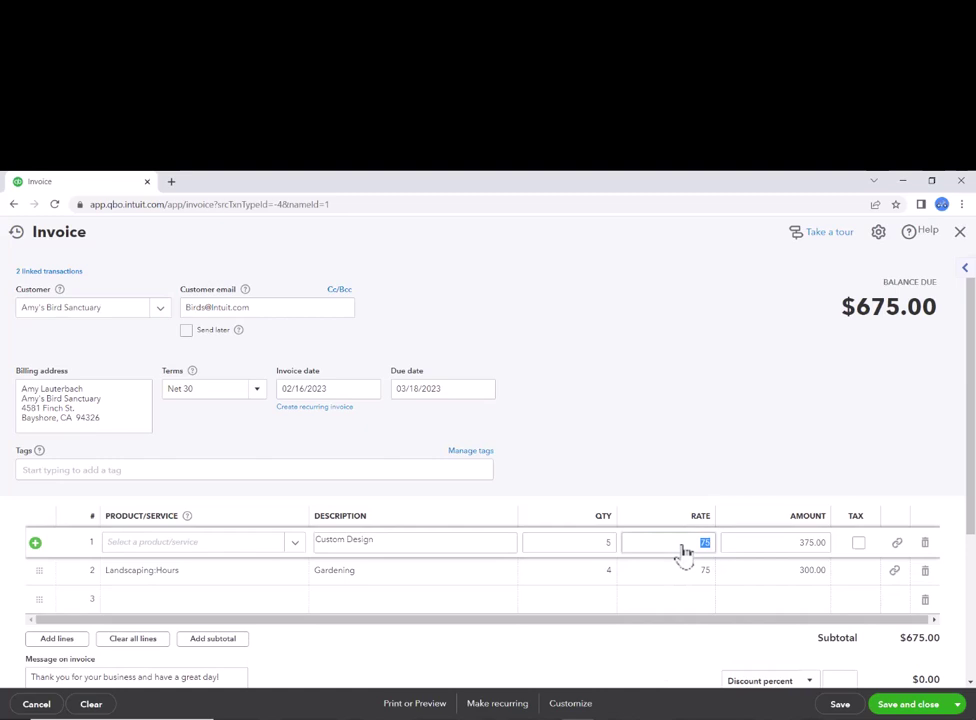
{"action": "type", "text": "0"}
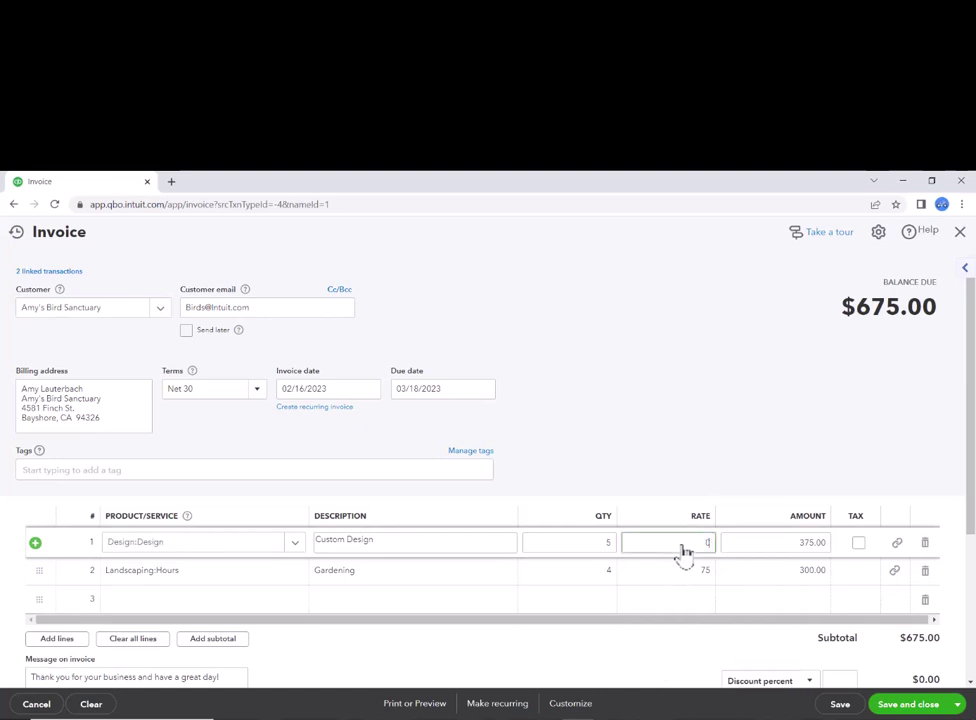
{"action": "key", "text": "Return"}
{"action": "type", "text": "0"}
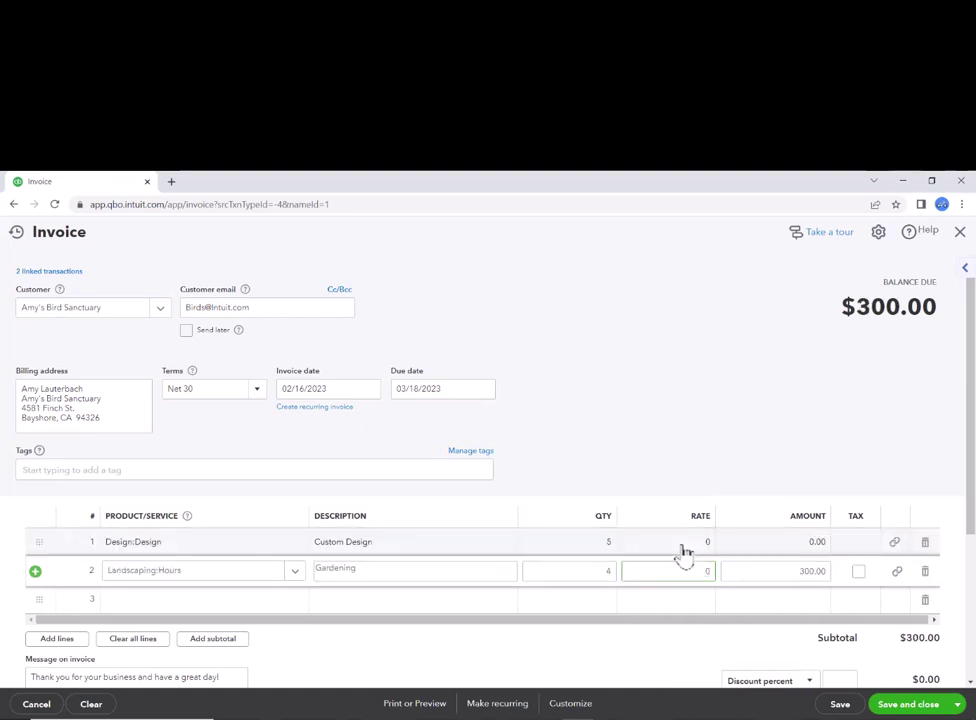
{"action": "left_click", "coordinate": [714, 444]}
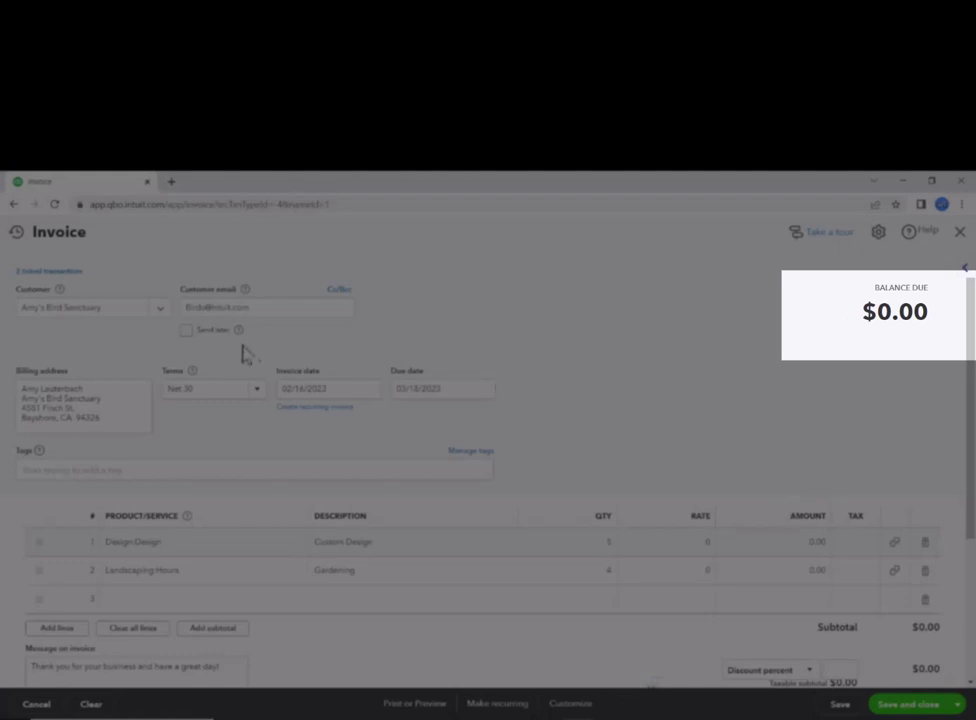
Highlight the invoice's $0.00 balance due
{"action": "left_click", "coordinate": [202, 339]}
{"action": "left_click_drag", "start_coordinate": [200, 338], "coordinate": [229, 338]}
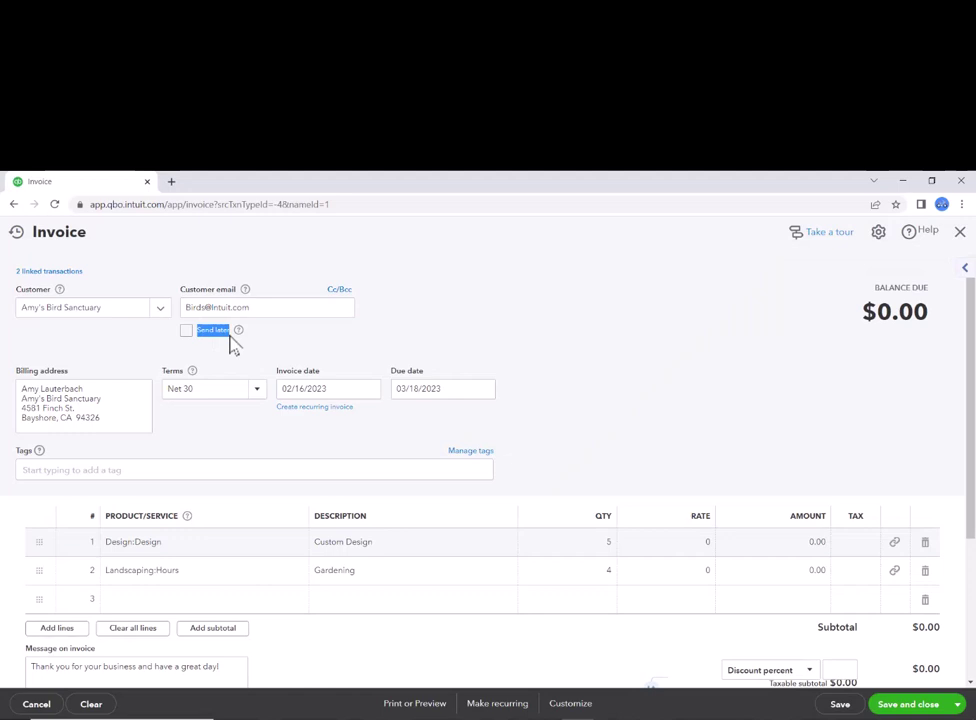
{"action": "left_click", "coordinate": [708, 371]}
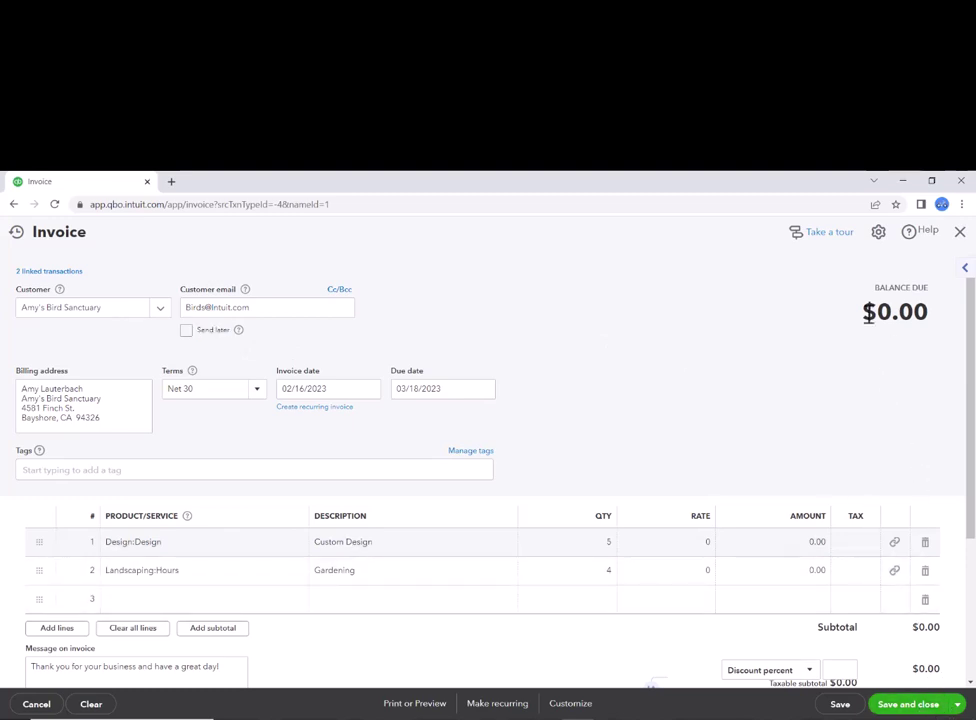
{"action": "left_click_drag", "start_coordinate": [868, 313], "coordinate": [930, 312]}
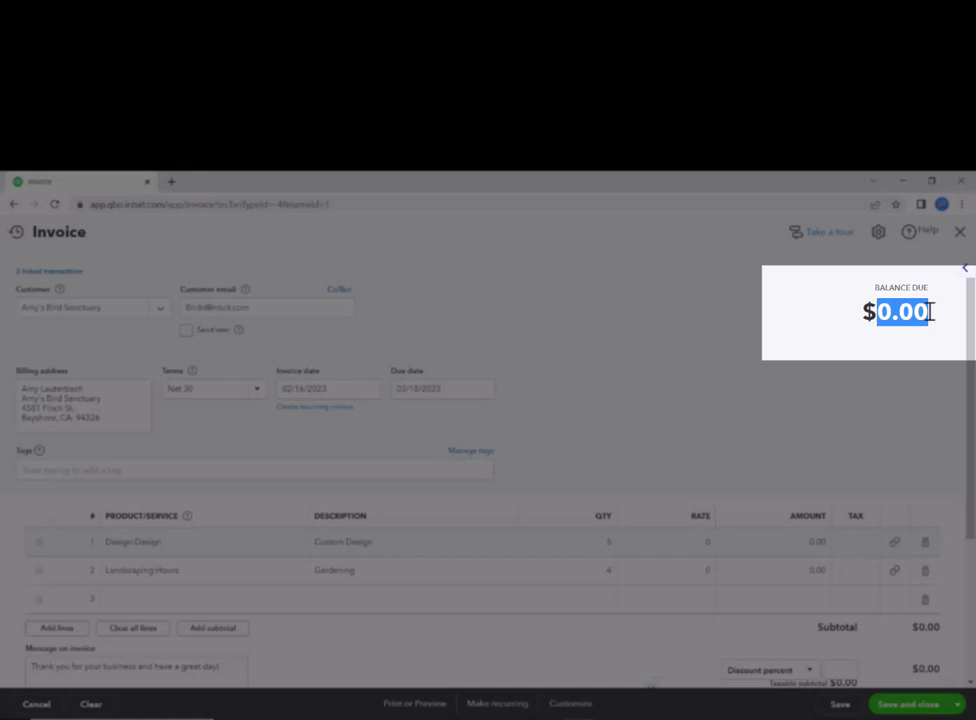